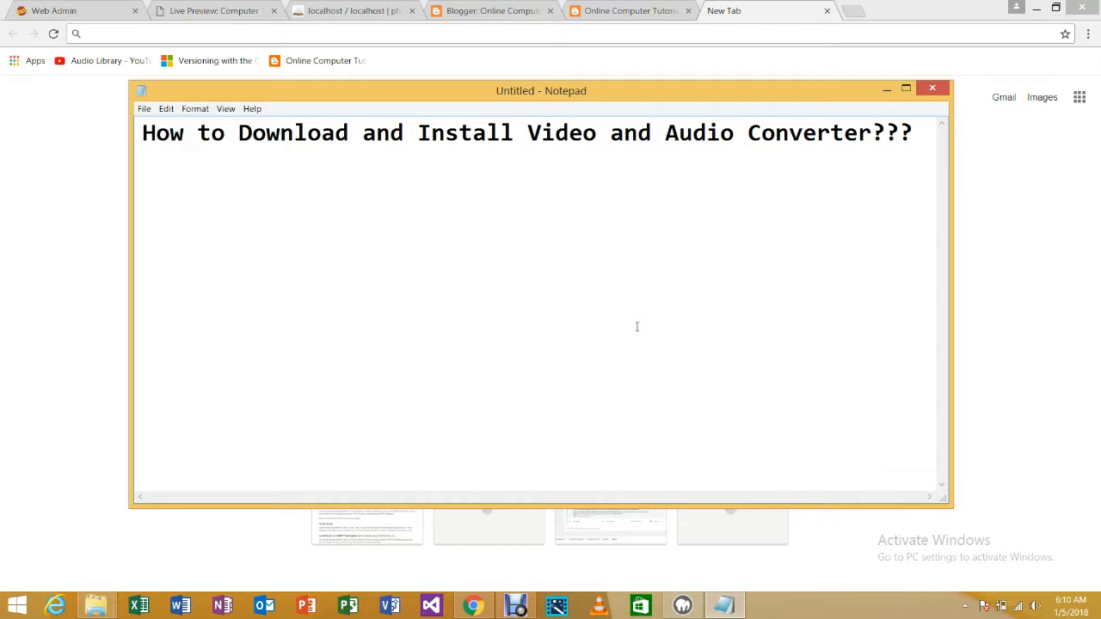
- Minimize the Notepad note, open Google in the browser and search for "avc download from filehip"
click(883, 91)
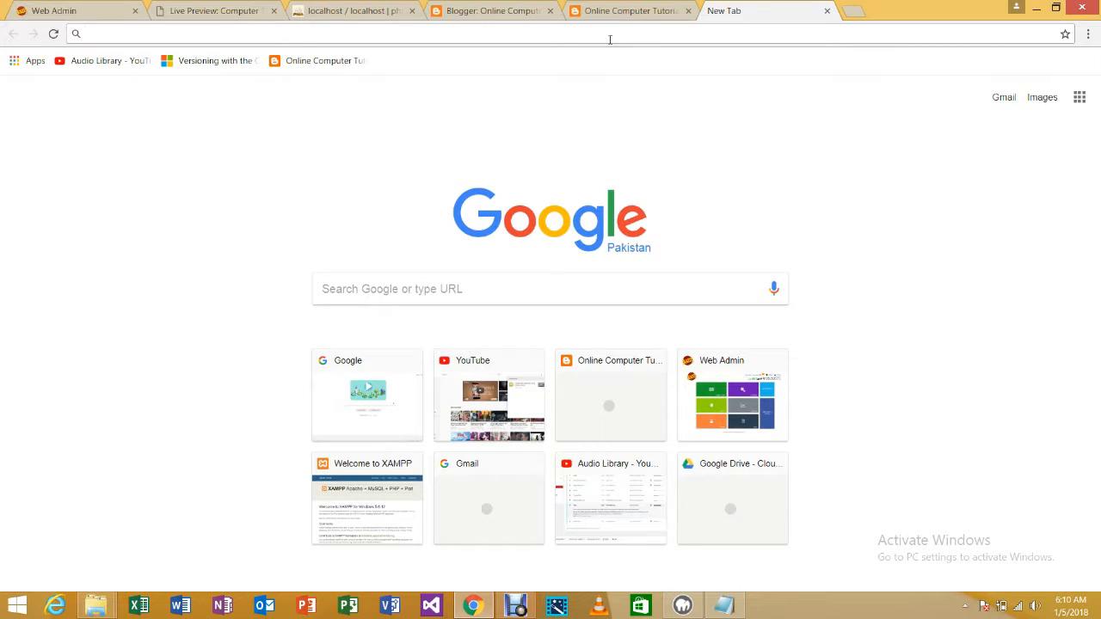
text(g)
key(Return)
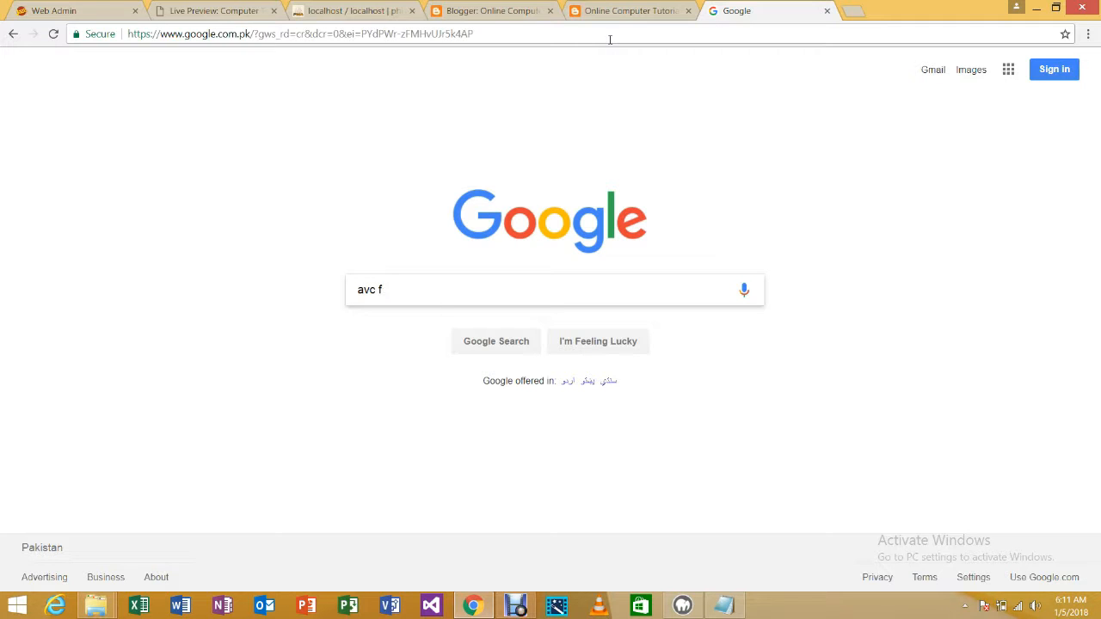
text(wnload from filehip)
key(Return)
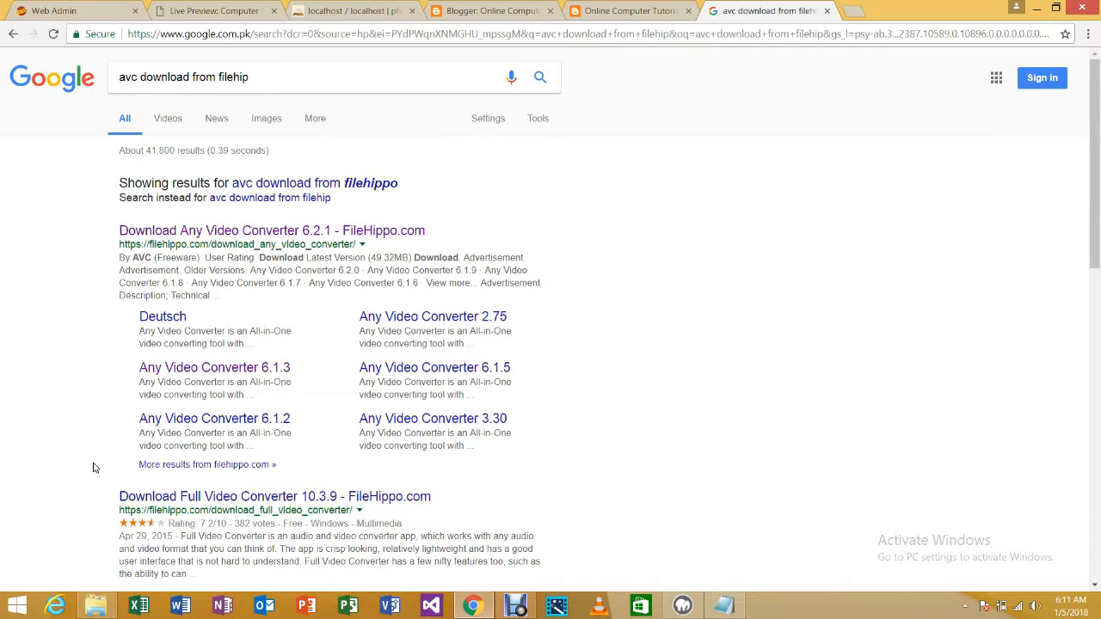
- Open the FileHippo page for Any Video Converter 6.2.1 from the search results and download the latest version
click(310, 232)
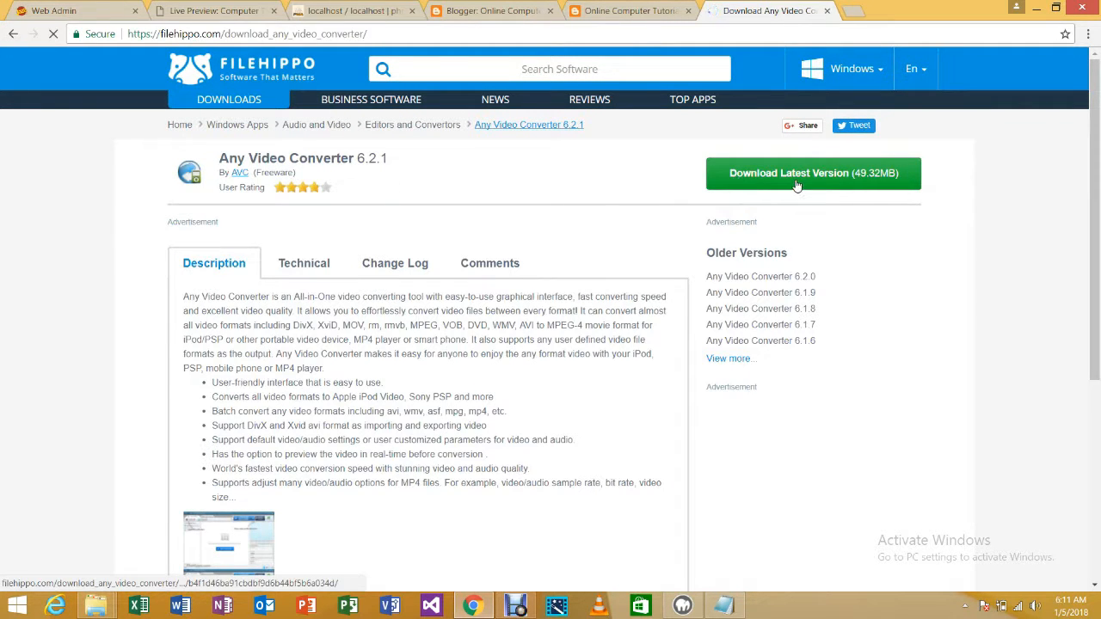
click(798, 187)
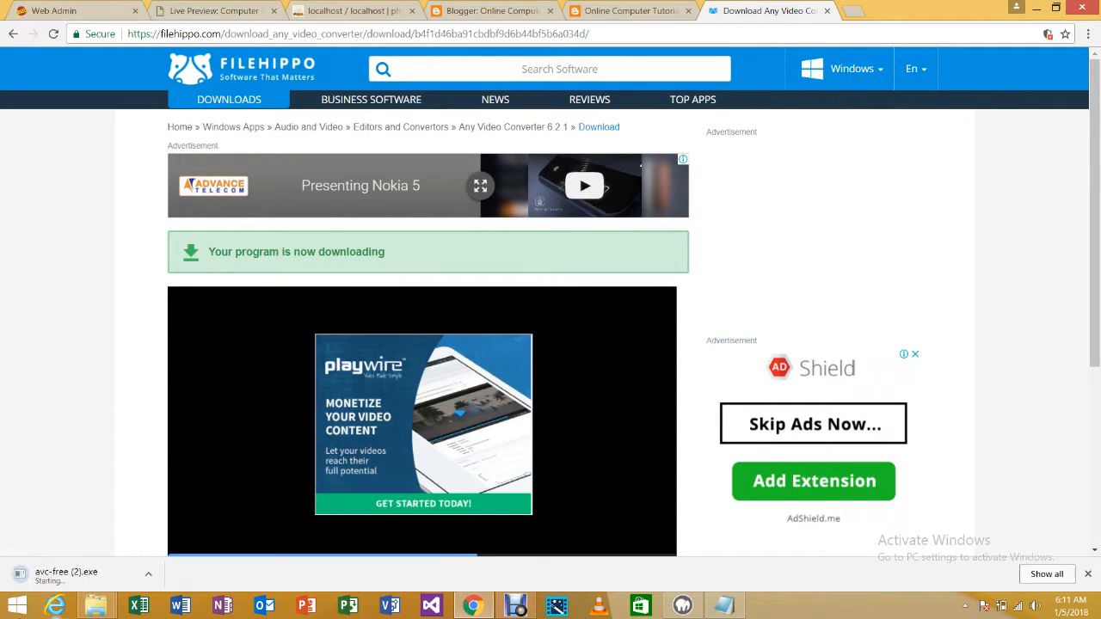
- Cancel the avc-free (2).exe download and close the FileHippo page
click(148, 574)
click(173, 552)
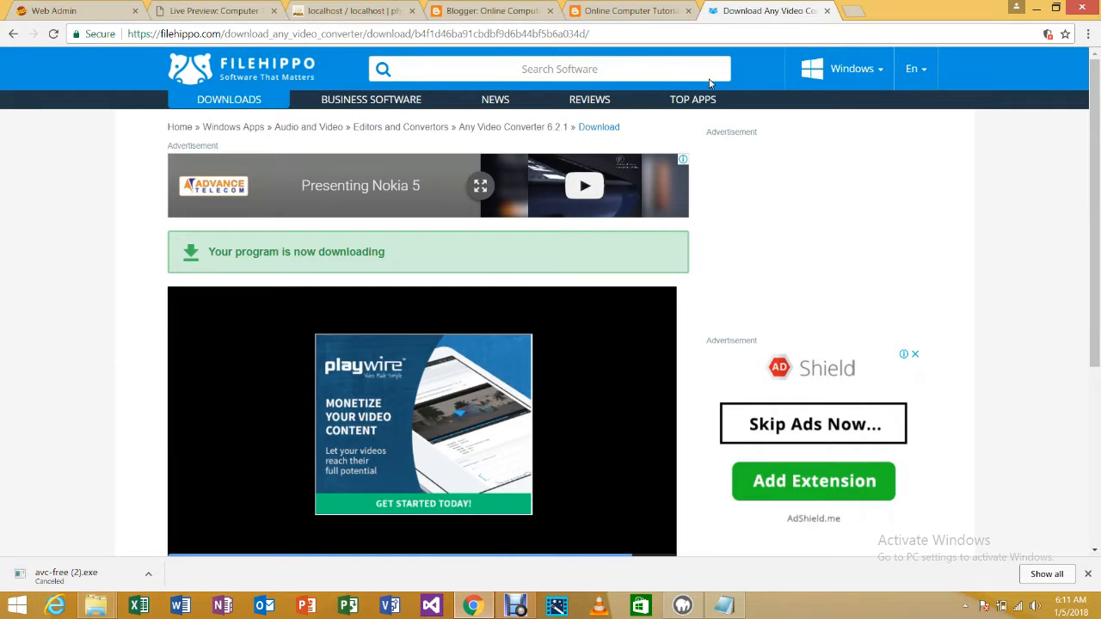
click(827, 11)
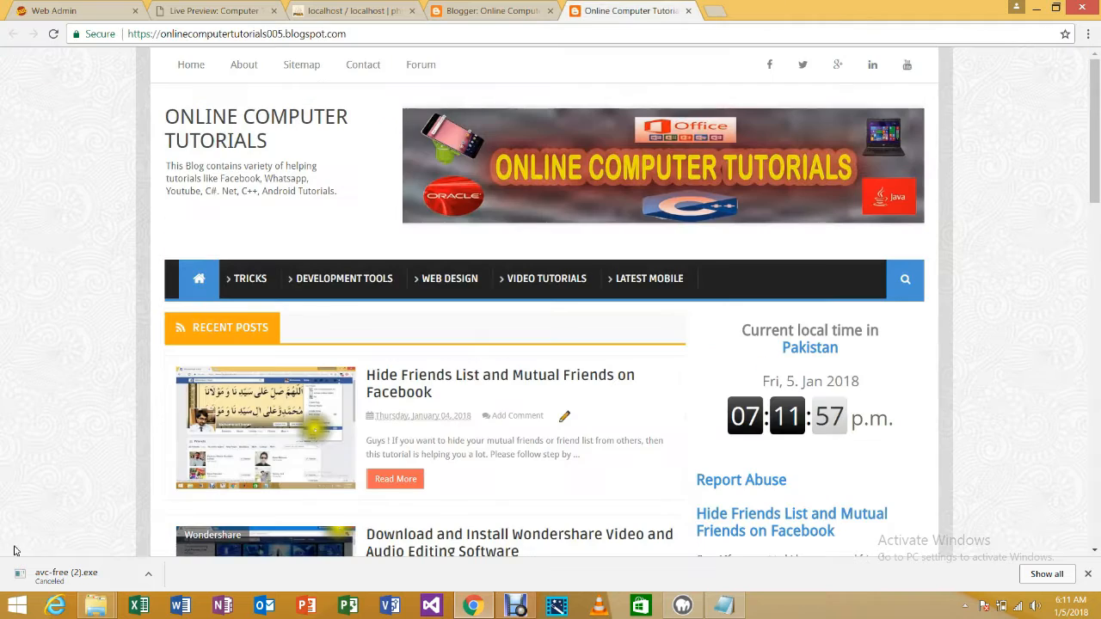
- Switch to the File Explorer window showing drive F: and open its Softwares folder
mouse_move(96, 607)
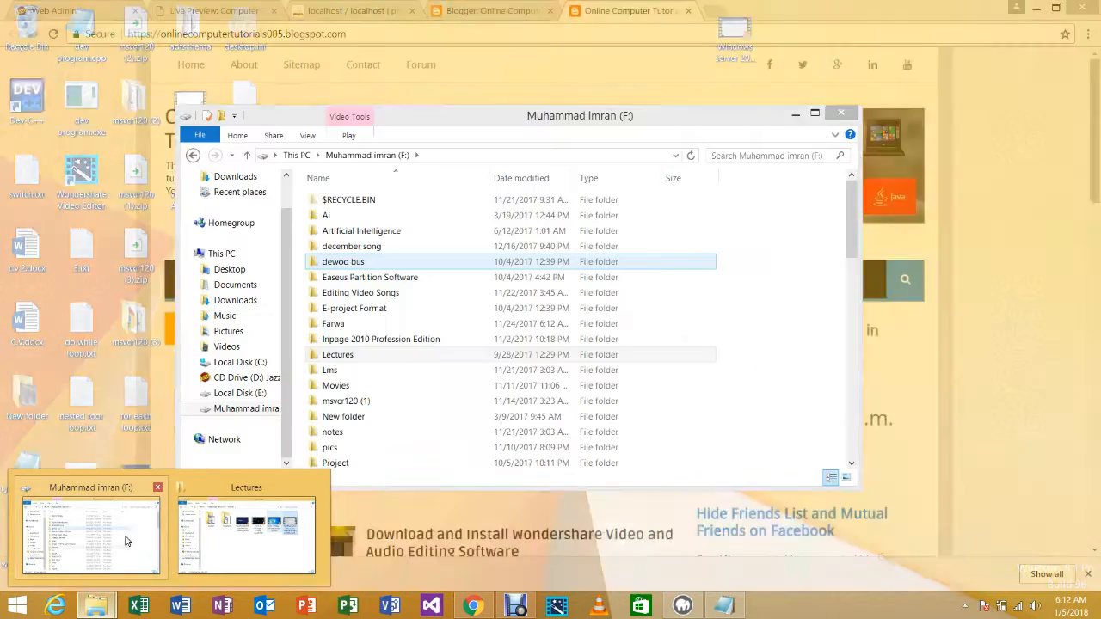
click(125, 540)
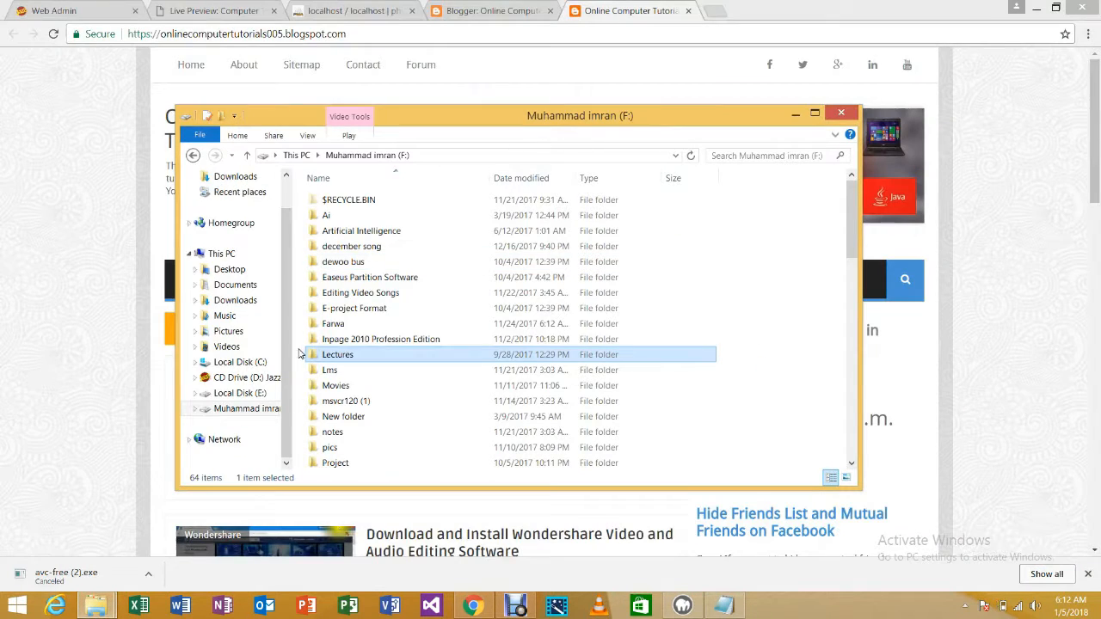
click(366, 311)
scroll(367, 311, down, 6)
click(334, 197)
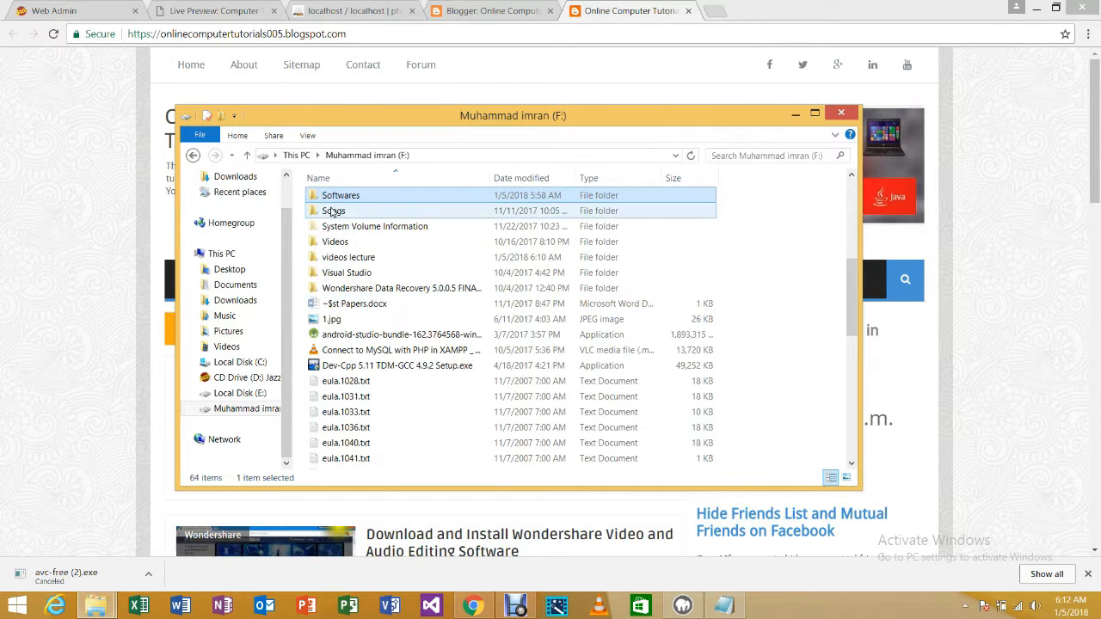
double_click(333, 199)
- Launch the avc-free.exe installer from the Softwares folder
click(349, 354)
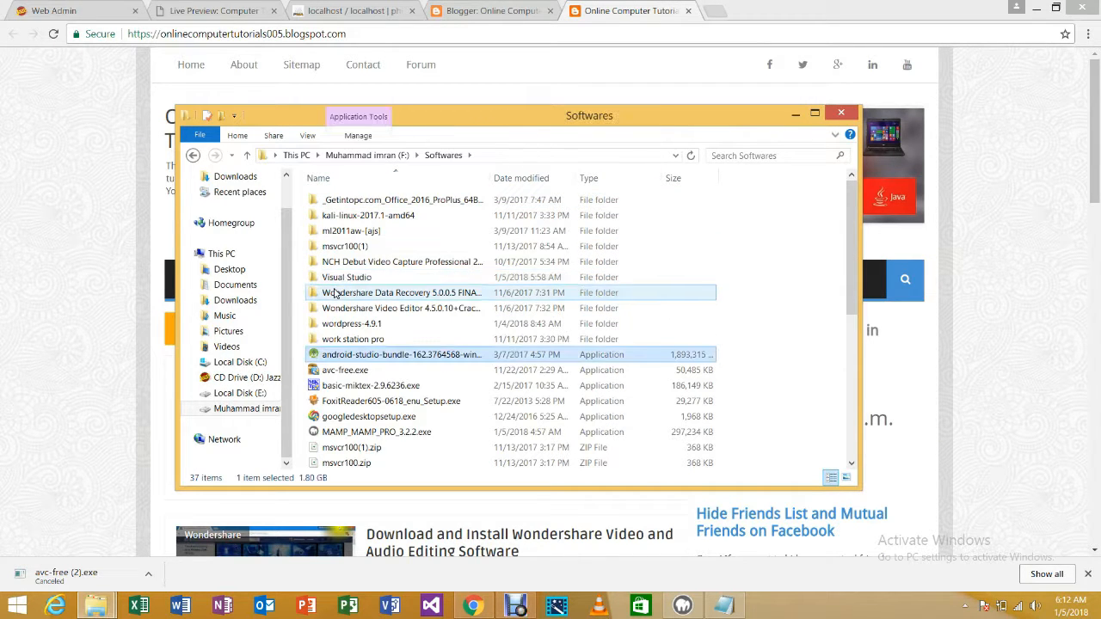
click(354, 372)
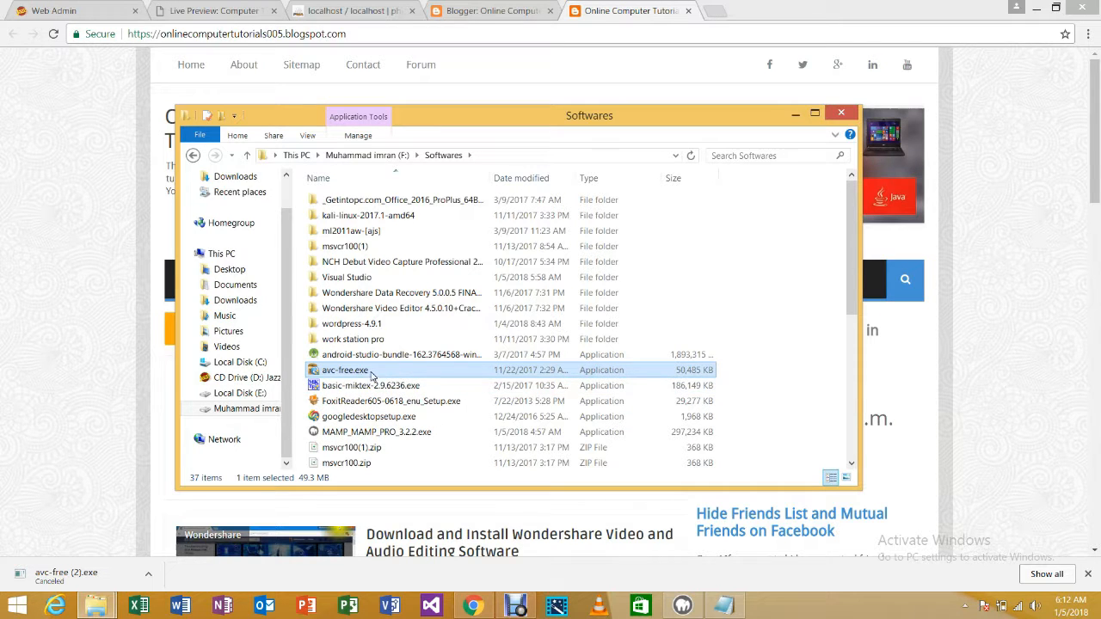
double_click(375, 375)
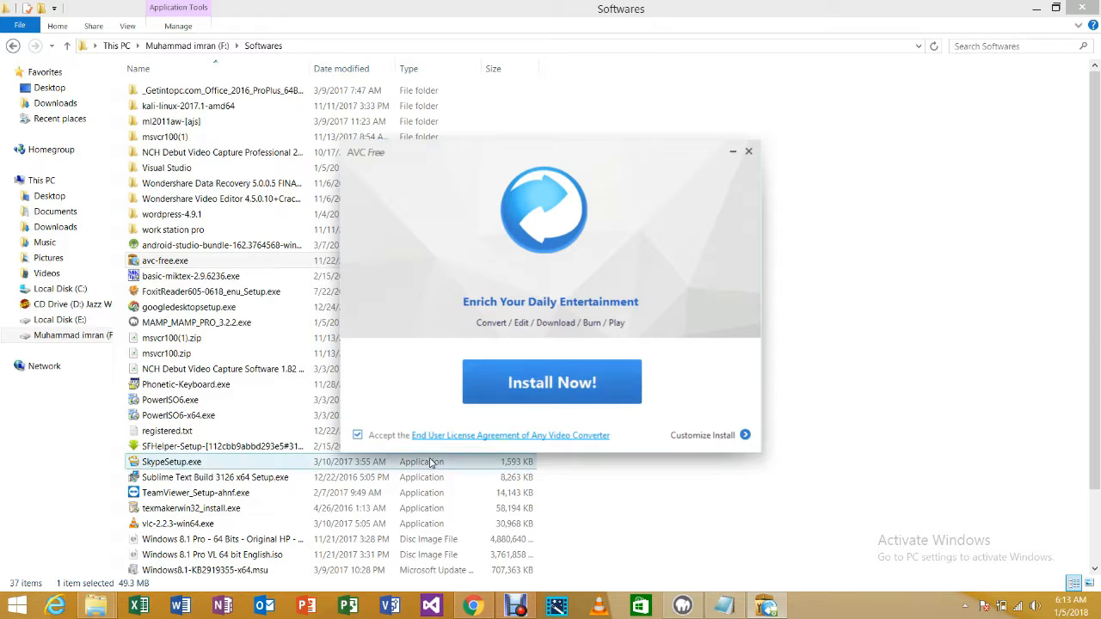
- Start installing AVC Free with the Opera browser offer deselected
click(560, 396)
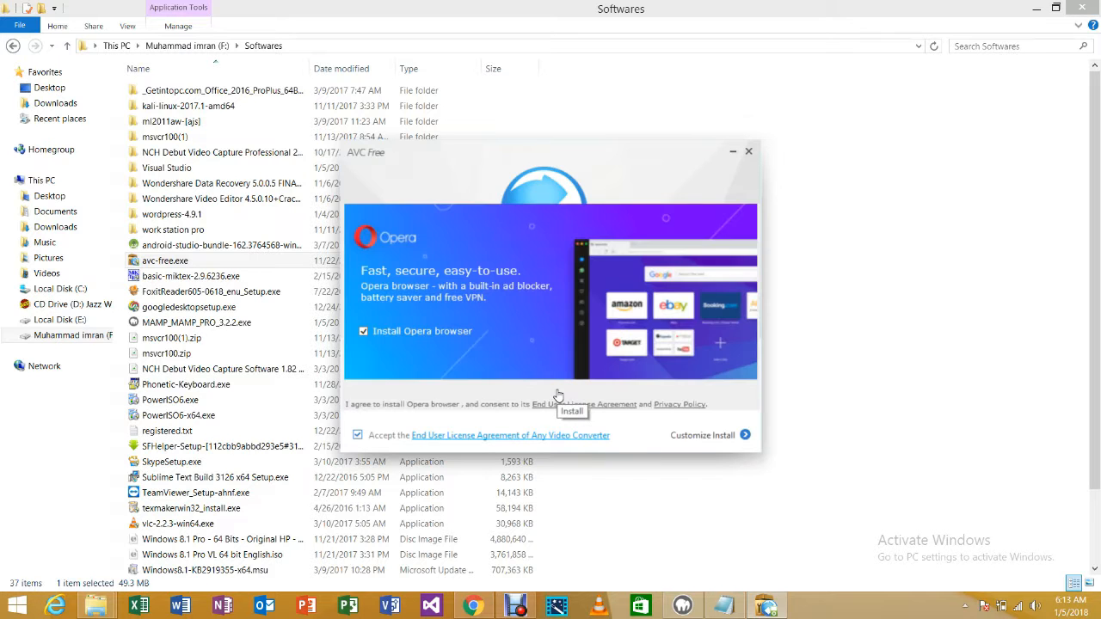
click(362, 334)
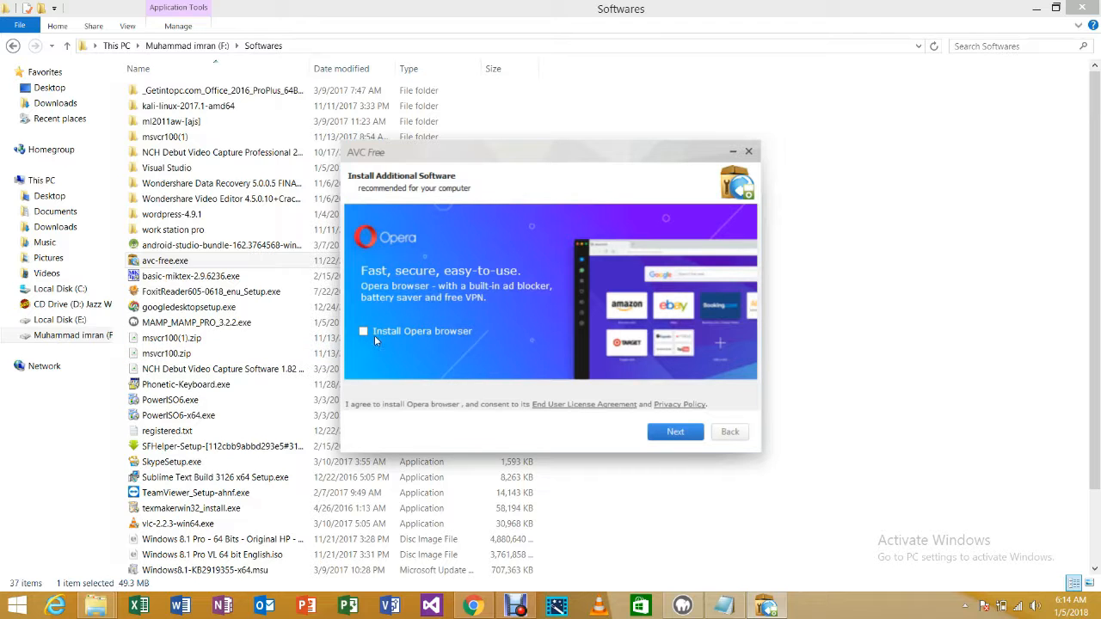
click(669, 435)
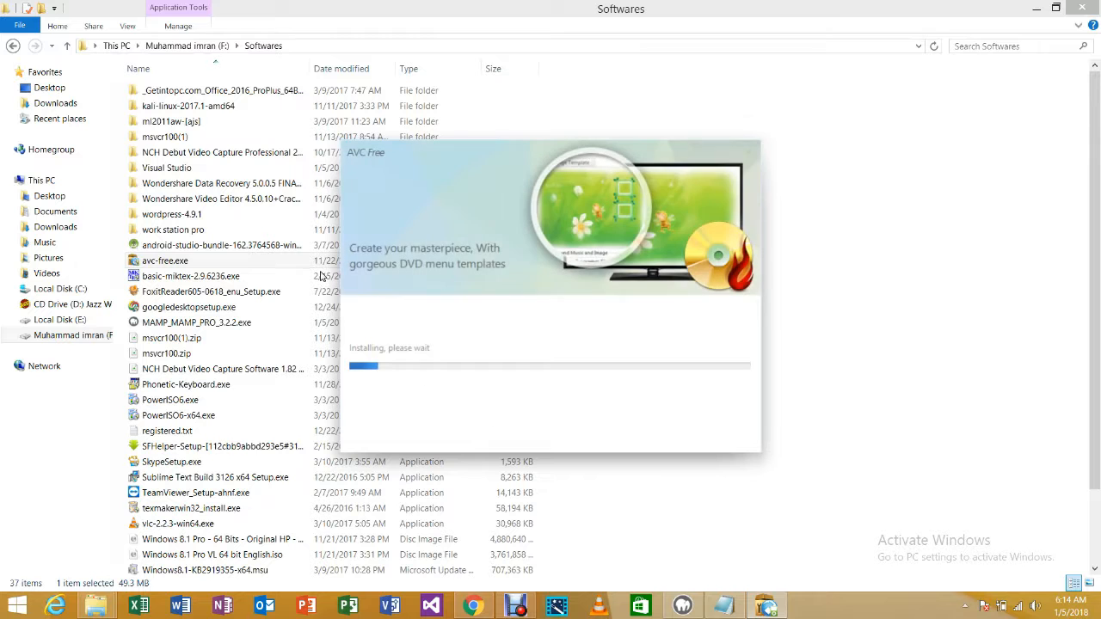
- Switch to Chrome and look through the recent posts on the Online Computer Tutorials blog's home page
click(474, 607)
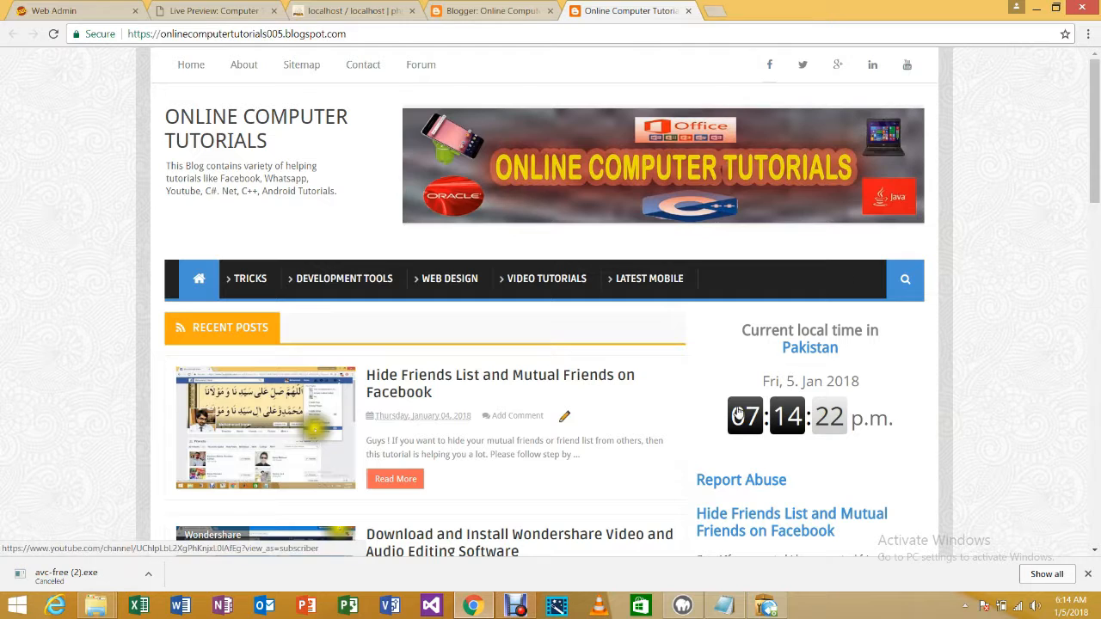
scroll(631, 342, down, 8)
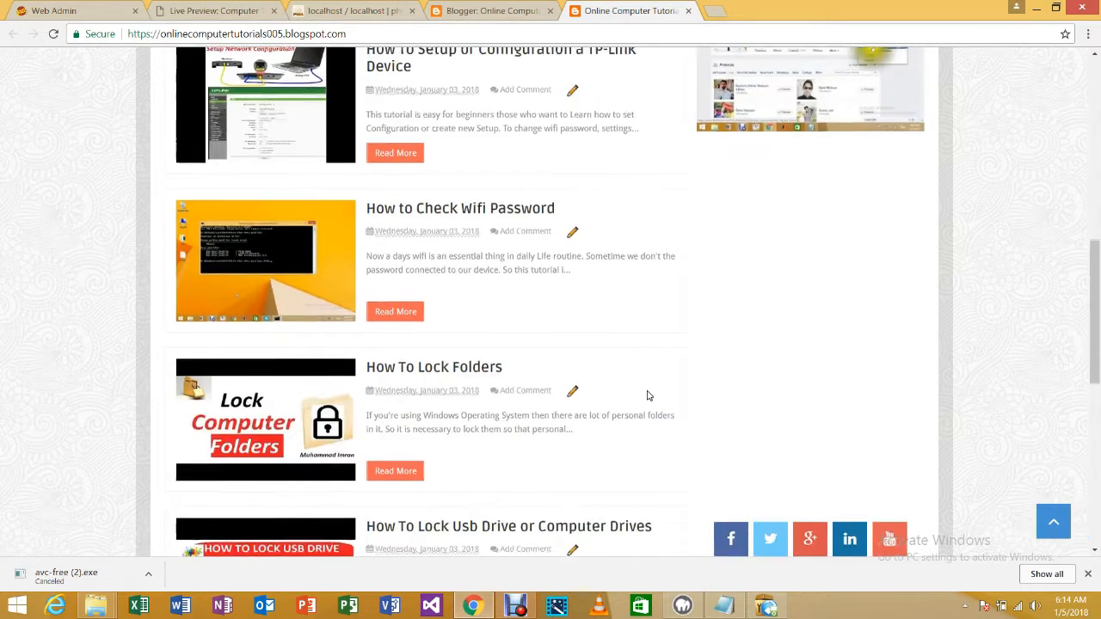
scroll(646, 393, down, 4)
scroll(646, 393, up, 4)
scroll(646, 393, up, 6)
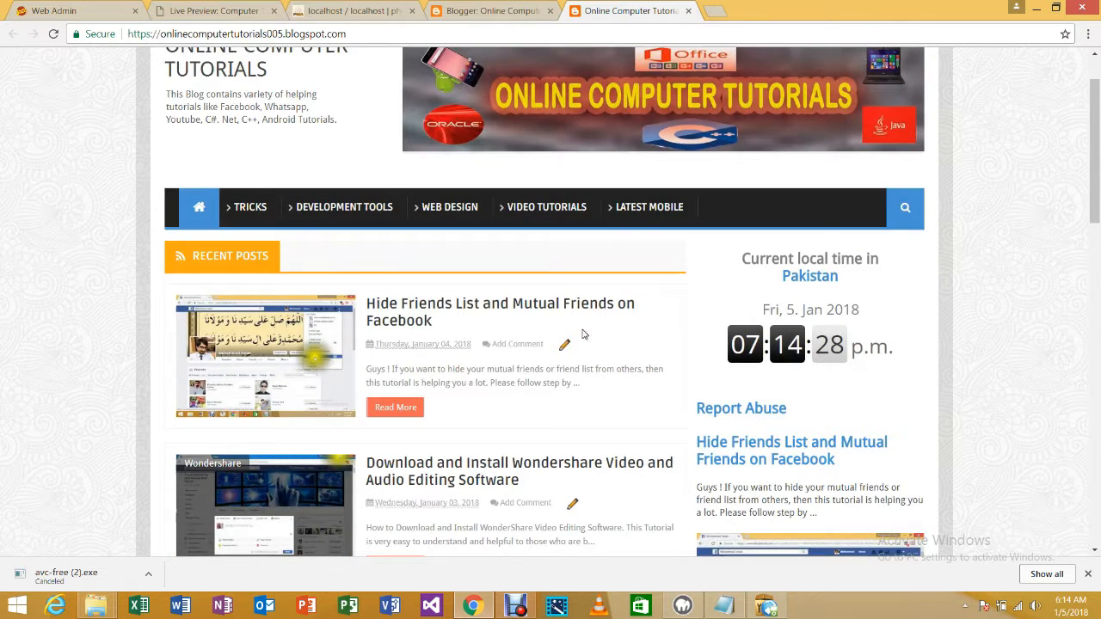
scroll(634, 344, up, 1)
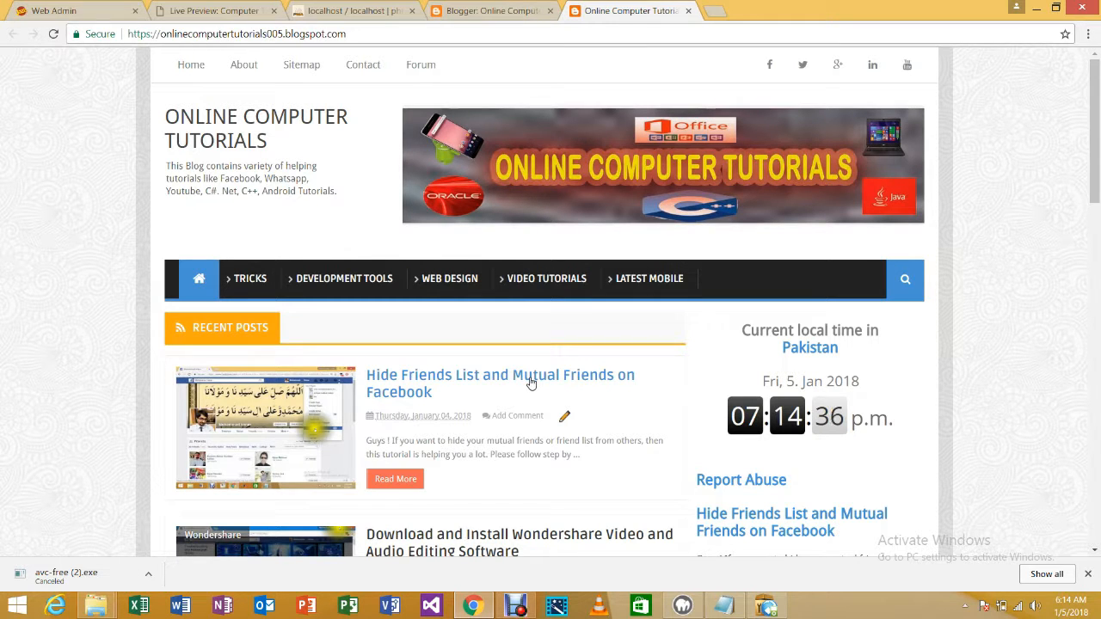
- Close the blog's page, open a blank new page and close the avclabs.com page that loads
click(688, 11)
click(580, 11)
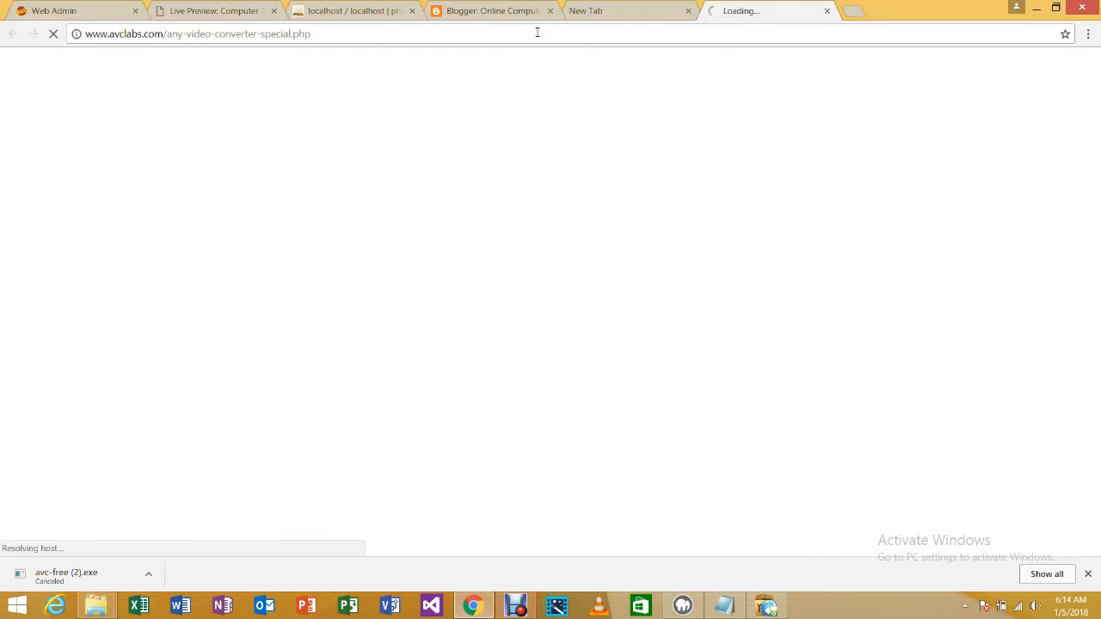
click(827, 11)
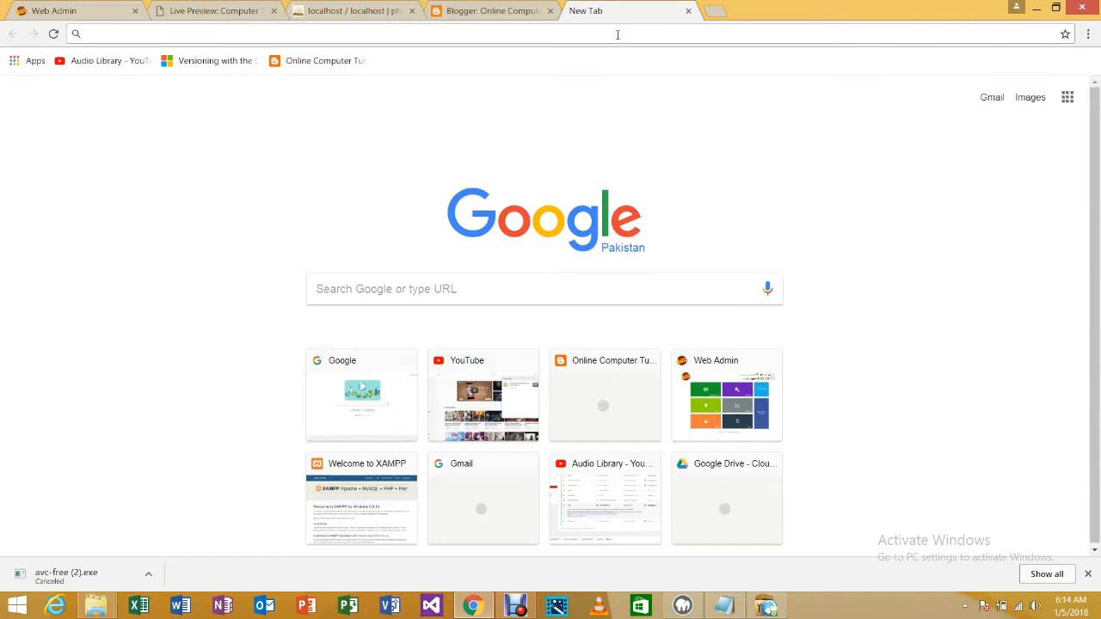
- Load the site onlinecomputertutorials005.blogspot.com in the blank page
text(on)
text(line)
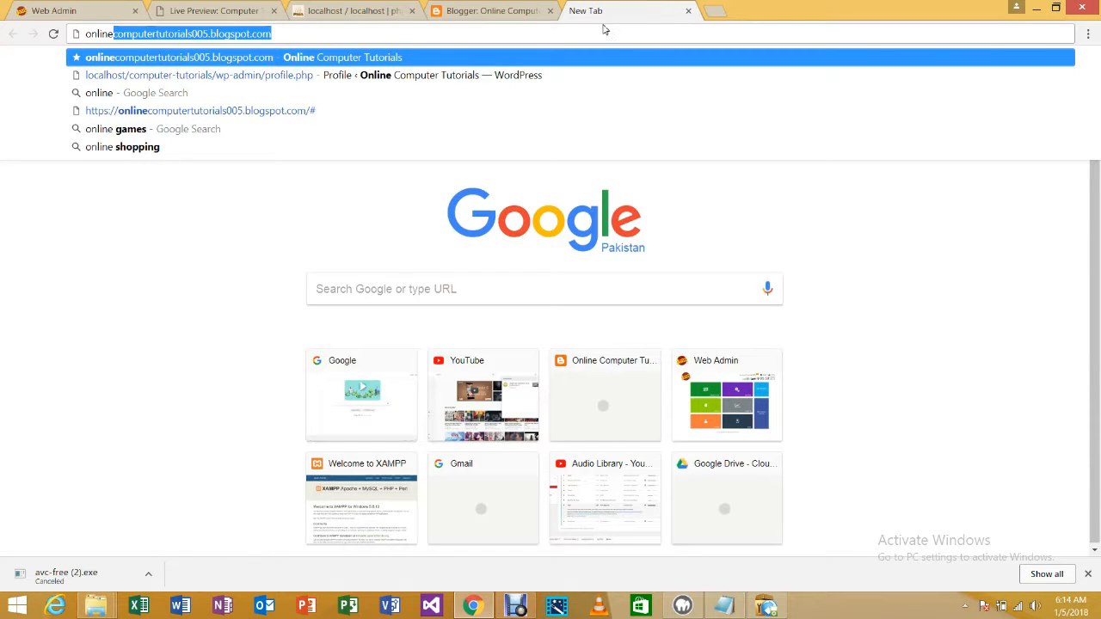
click(346, 28)
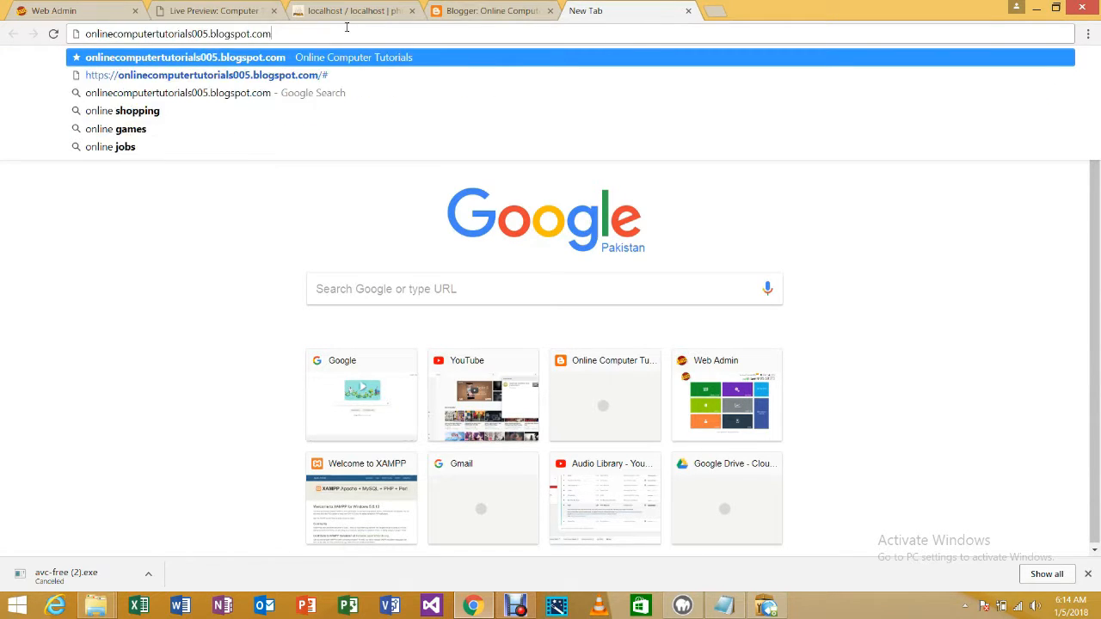
drag(286, 33, 38, 28)
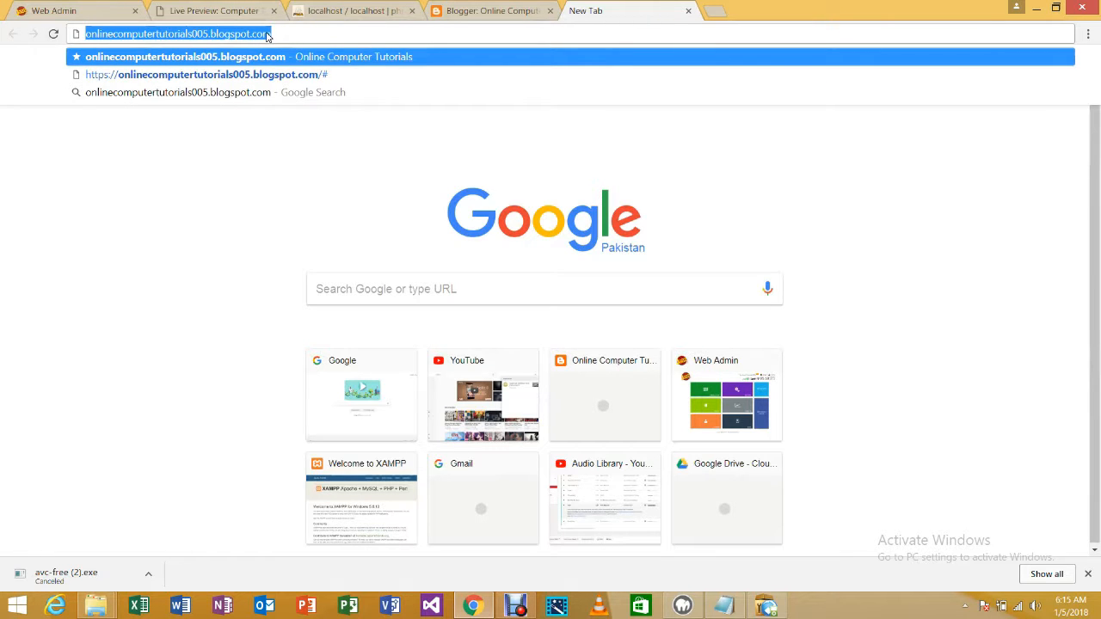
key(Return)
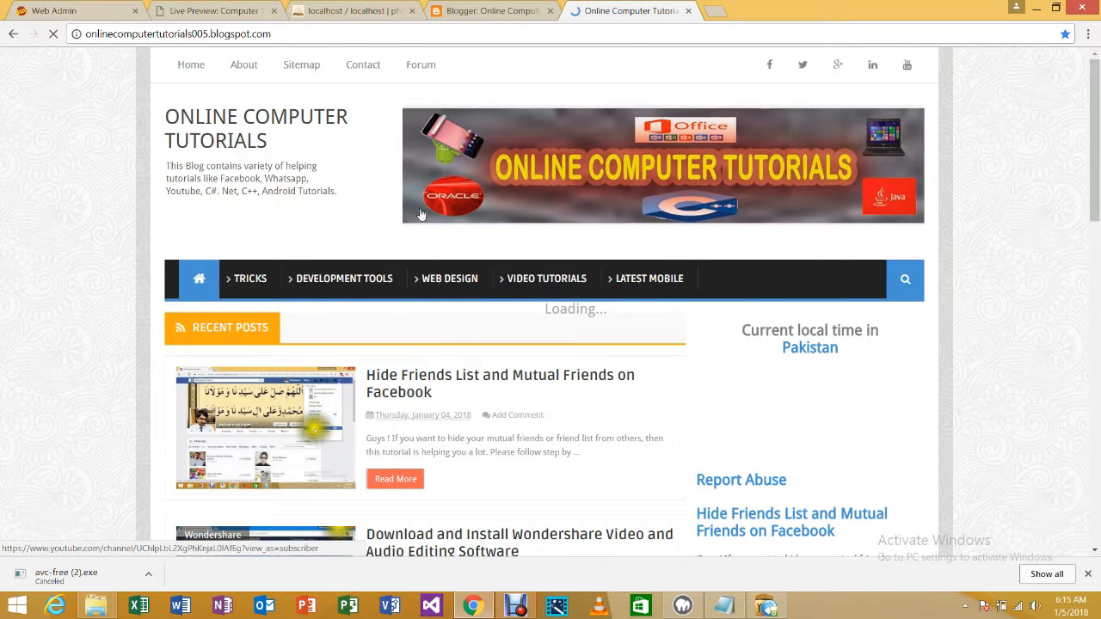
- Look over the blog's home page, then open its Facebook Tricks page and view the content
scroll(437, 292, down, 3)
scroll(462, 381, down, 2)
scroll(482, 422, up, 5)
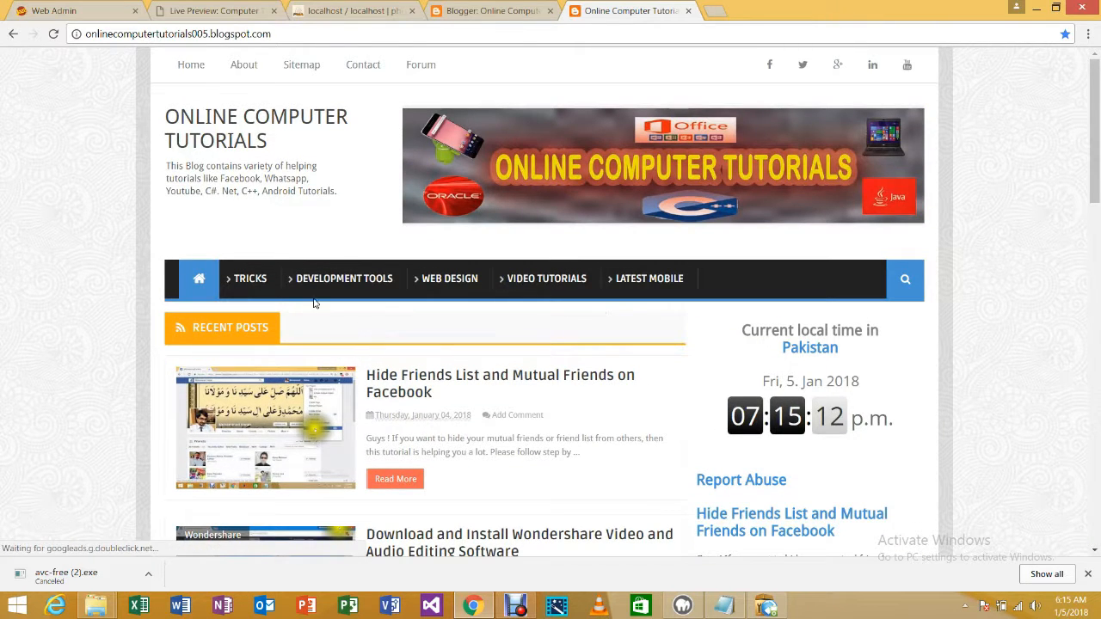
mouse_move(247, 278)
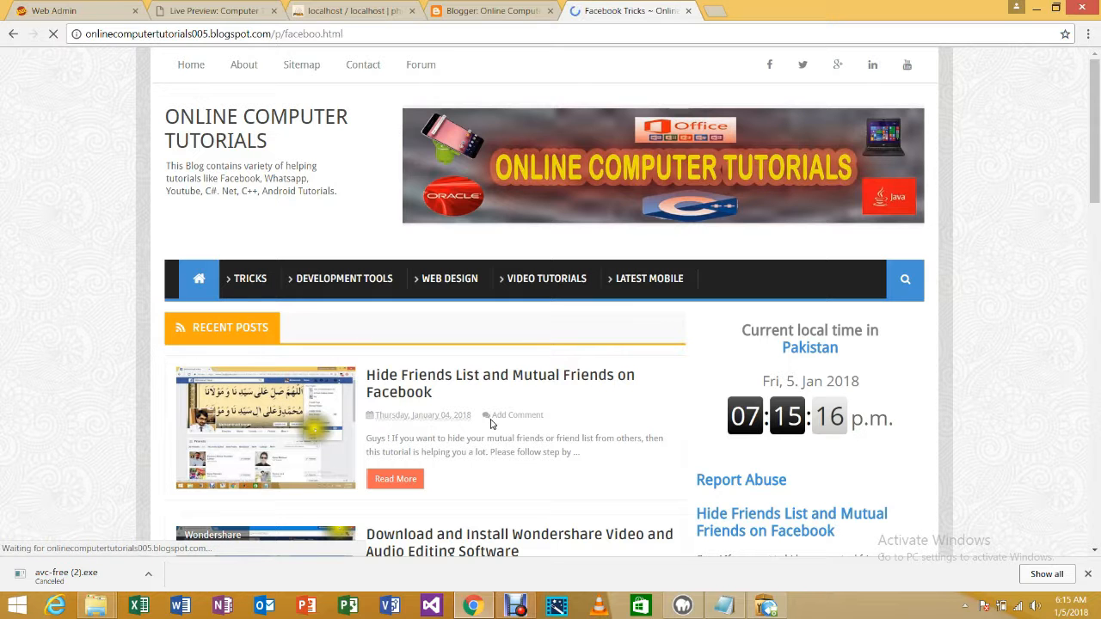
scroll(448, 325, down, 3)
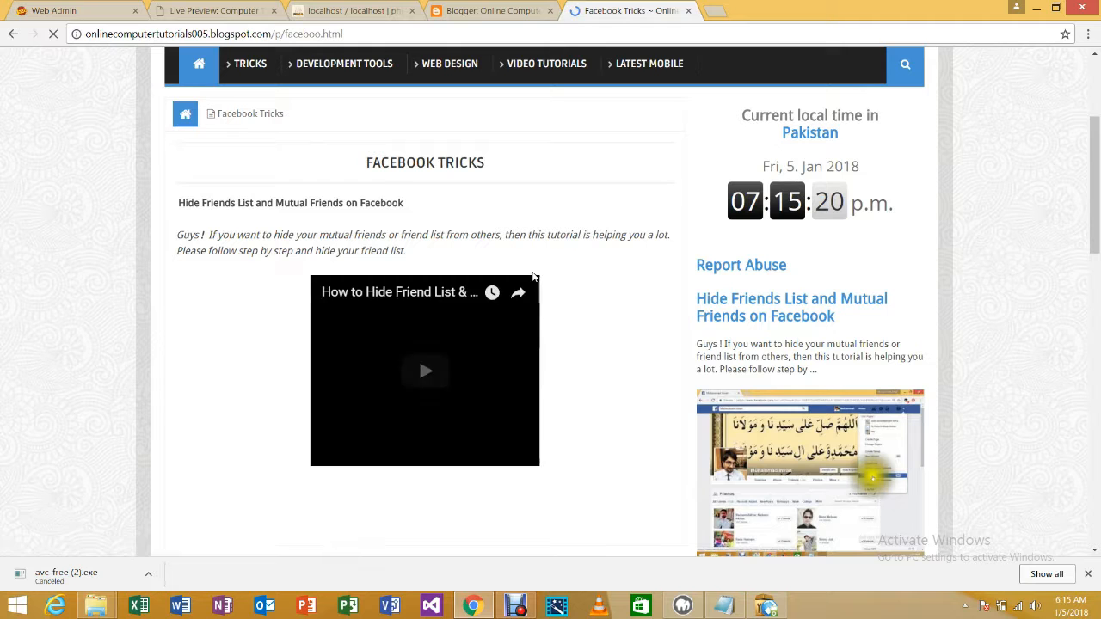
scroll(614, 418, up, 3)
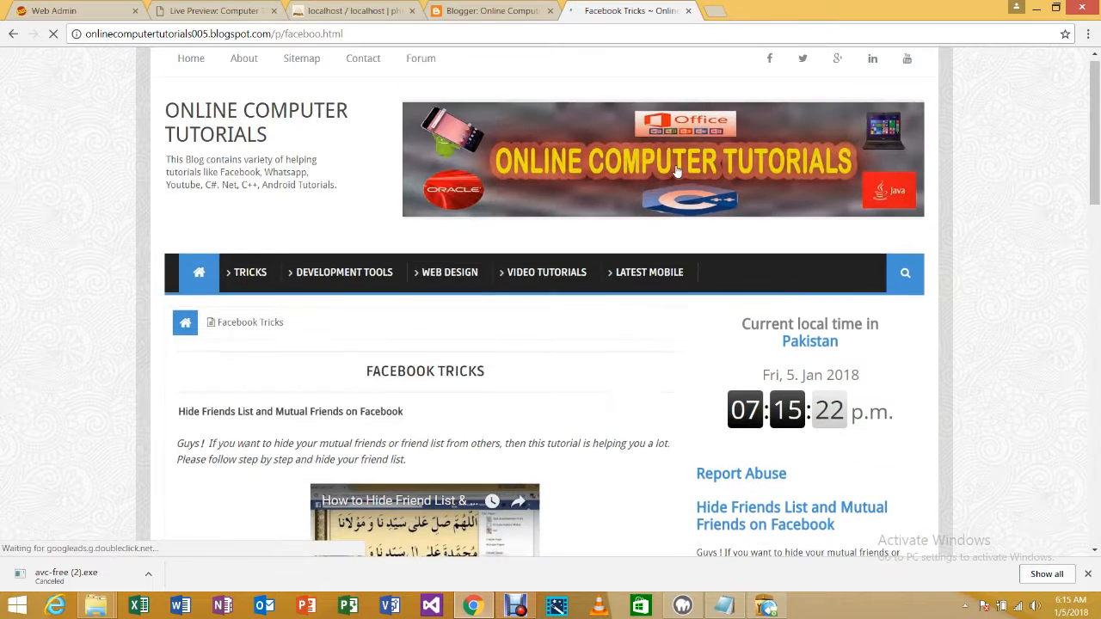
- Open the Google home page in a new browser tab
click(715, 11)
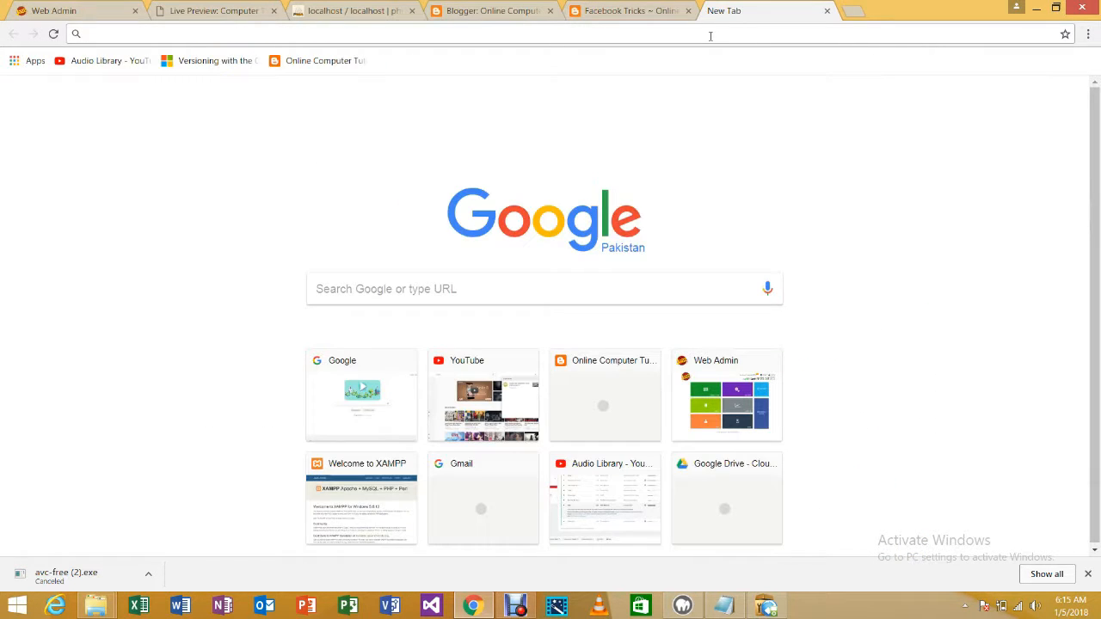
text(goo)
key(Return)
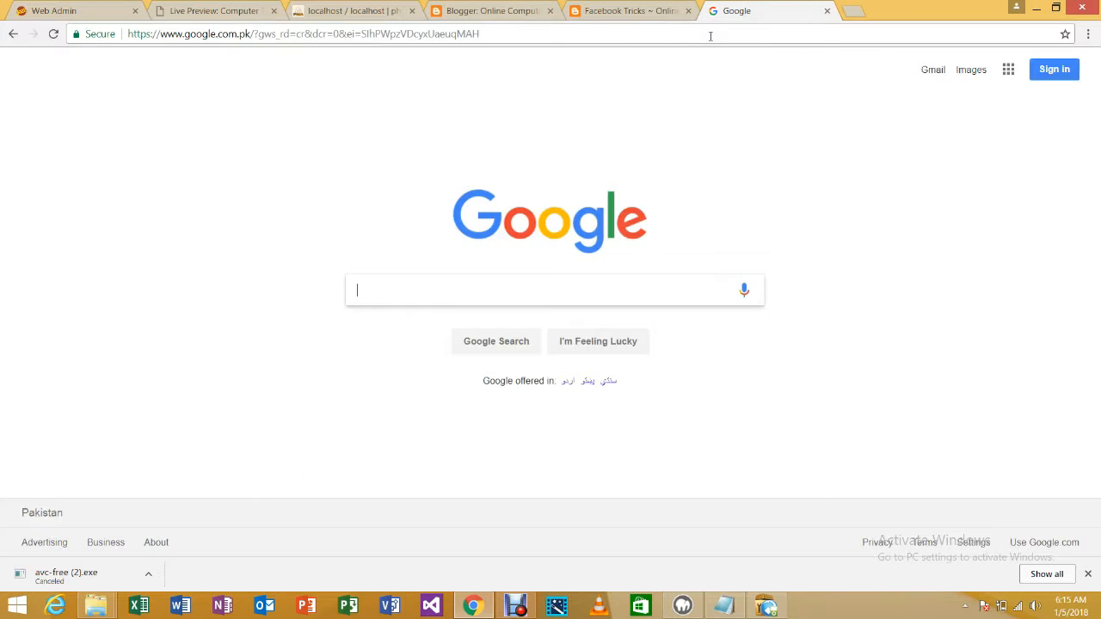
- Load the YouTube home page in place of the Google page
click(711, 35)
text(t)
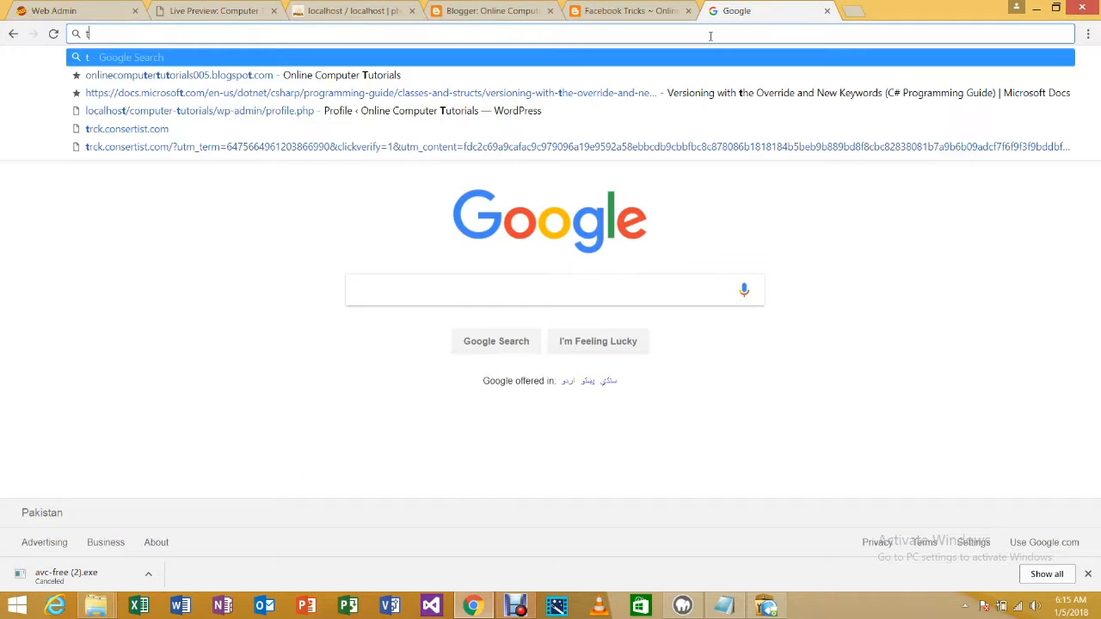
key(BackSpace)
text(you)
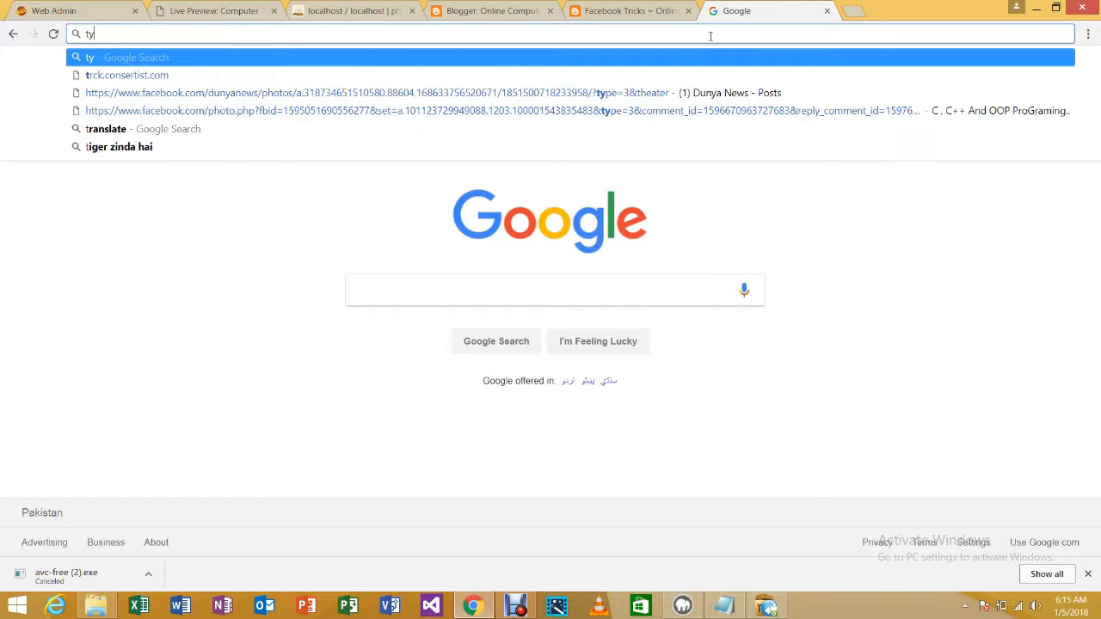
key(BackSpace)
key(BackSpace)
key(BackSpace)
key(BackSpace)
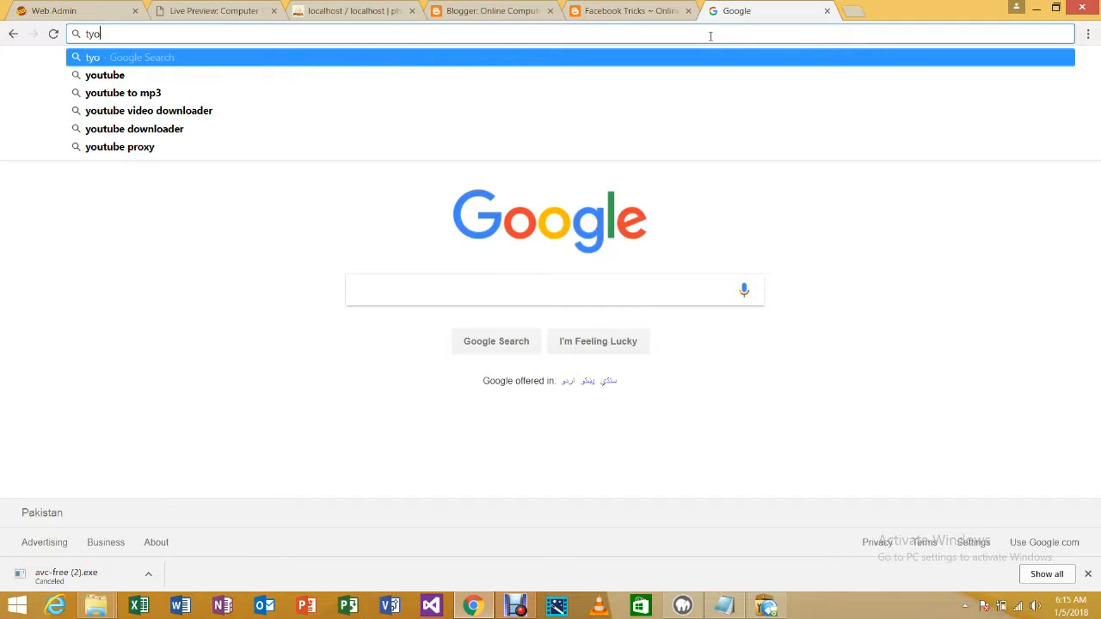
text(y)
key(Return)
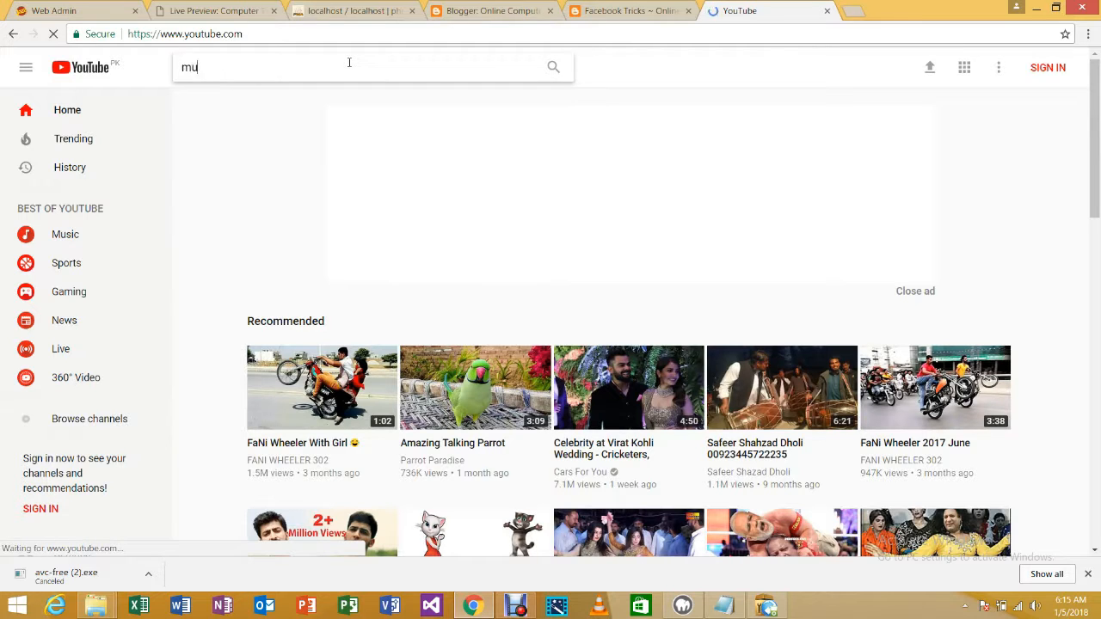
- Search YouTube for the channel owner's full name and open the channel described as Online Computer Tutorials
click(349, 62)
text(muhammad imran im)
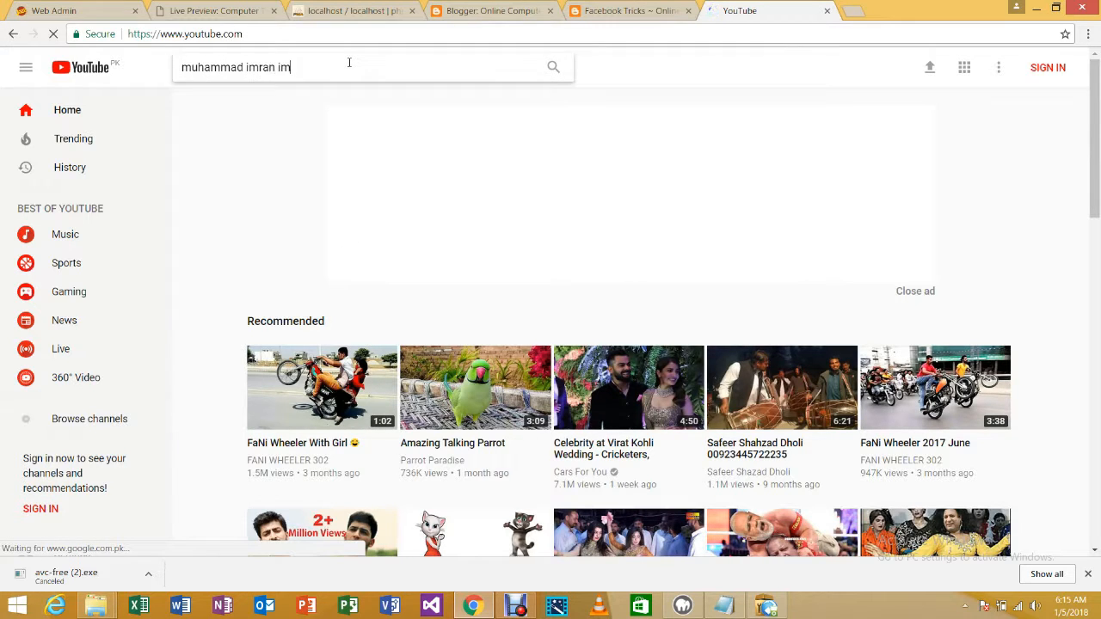
text(y)
key(Return)
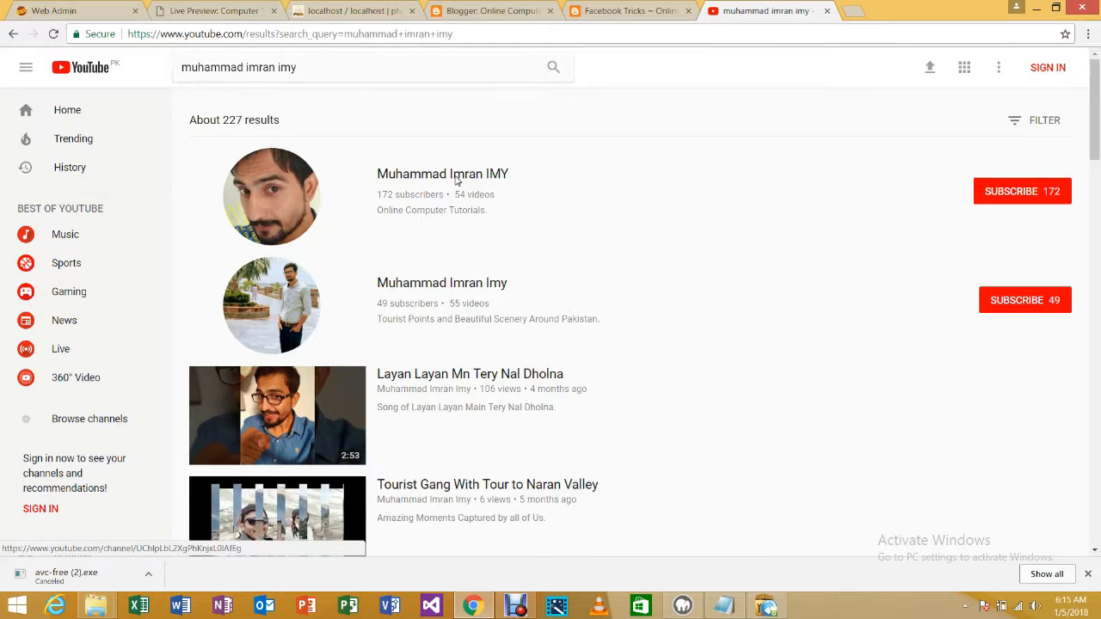
click(456, 182)
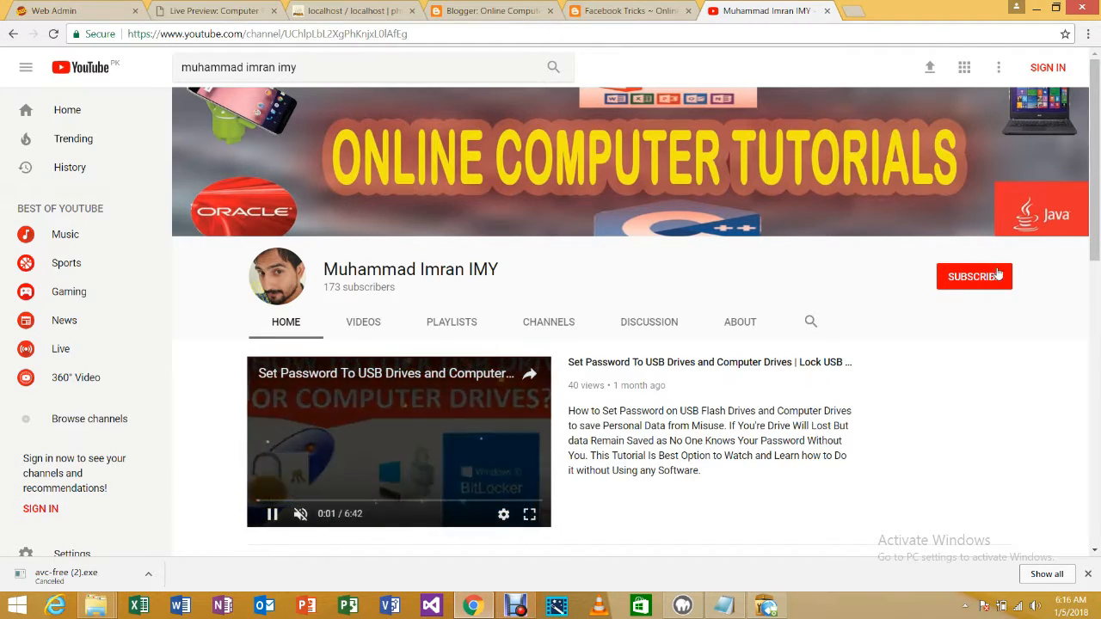
- Look over the channel's home page, its created playlists and its uploaded videos
scroll(857, 341, down, 5)
scroll(857, 341, down, 4)
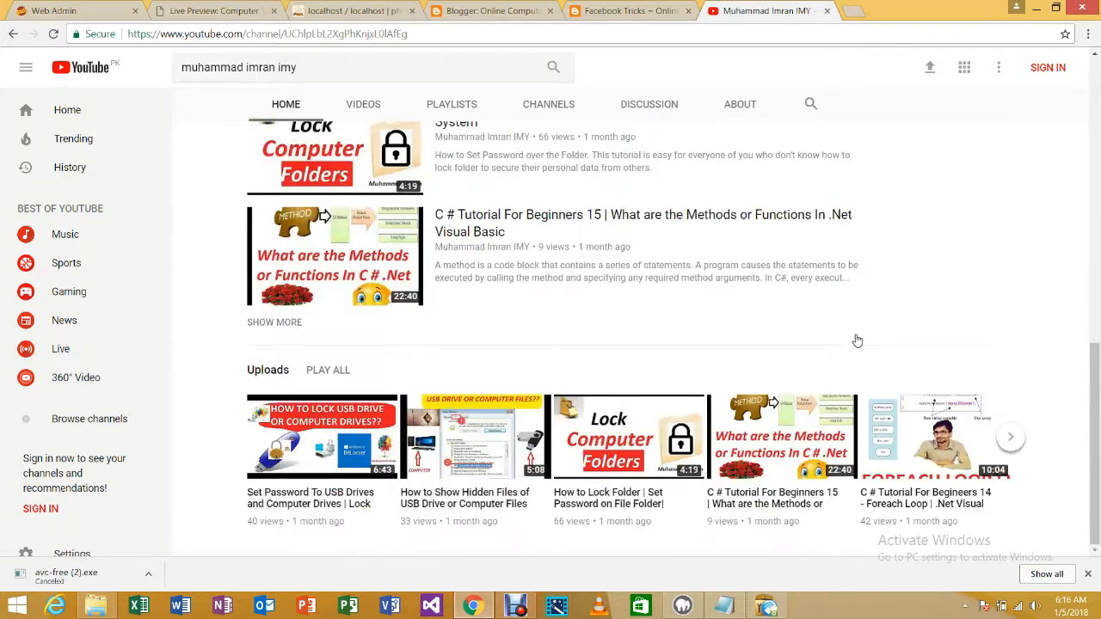
scroll(855, 339, up, 4)
scroll(505, 246, up, 2)
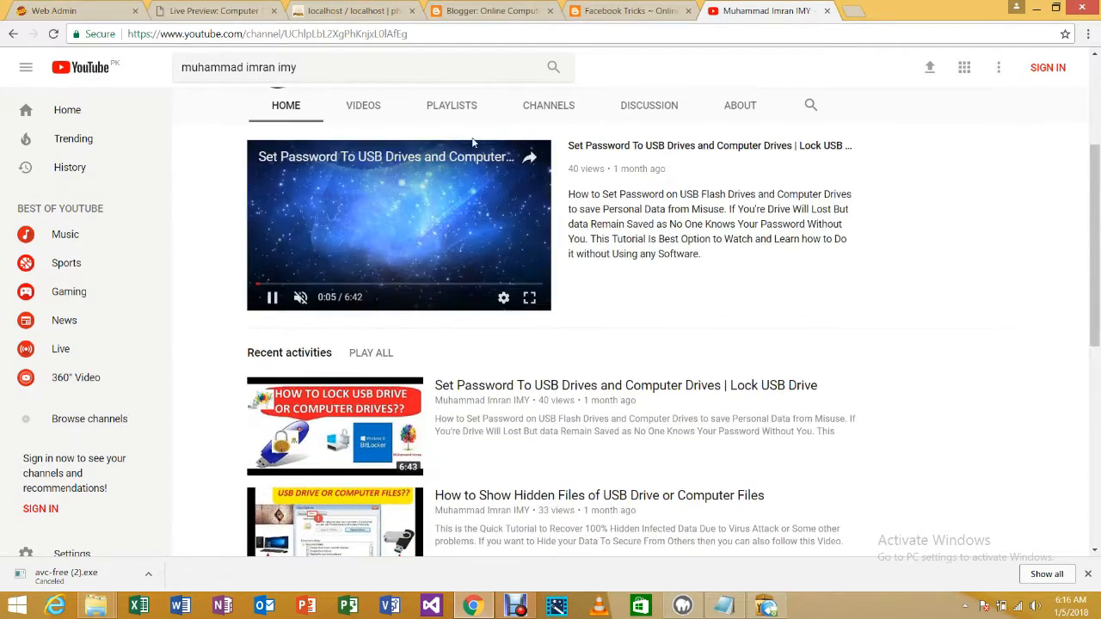
click(454, 105)
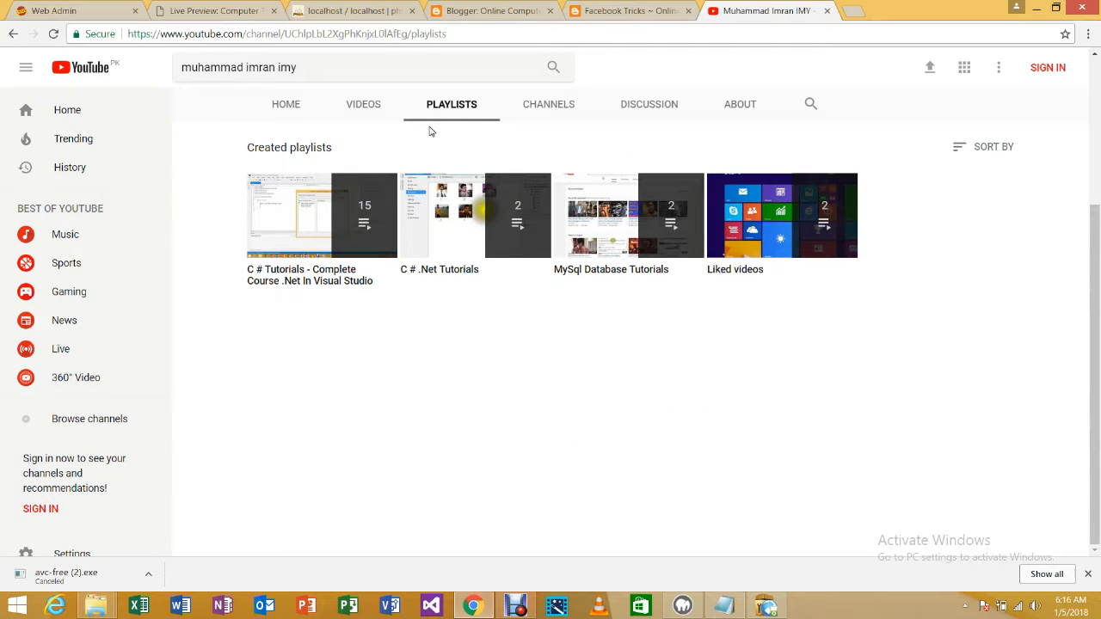
click(384, 112)
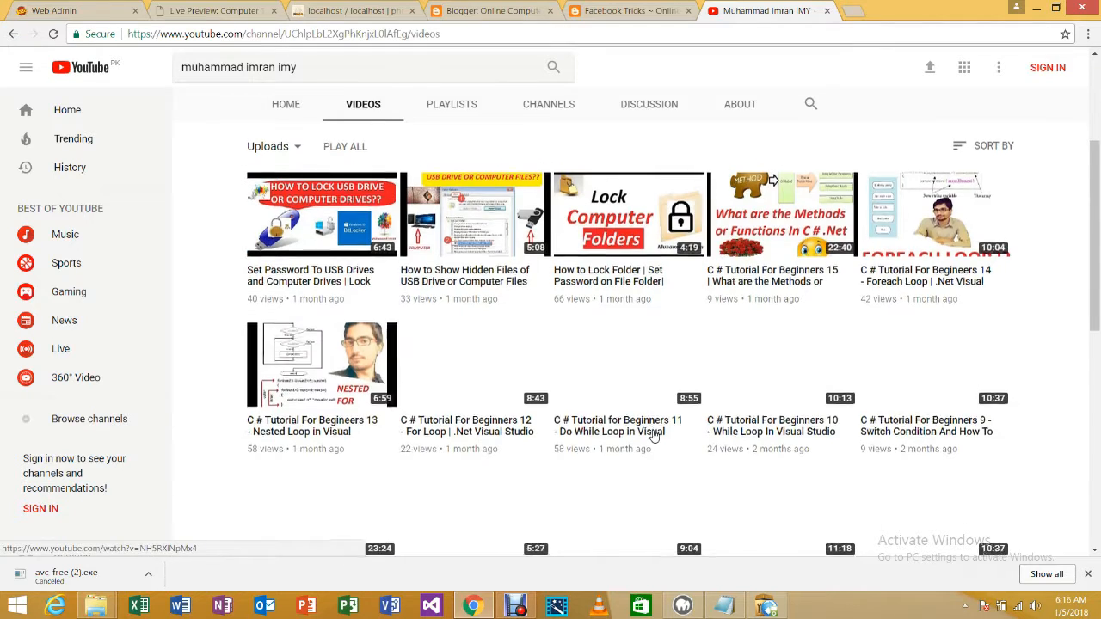
scroll(416, 402, up, 1)
scroll(824, 375, up, 2)
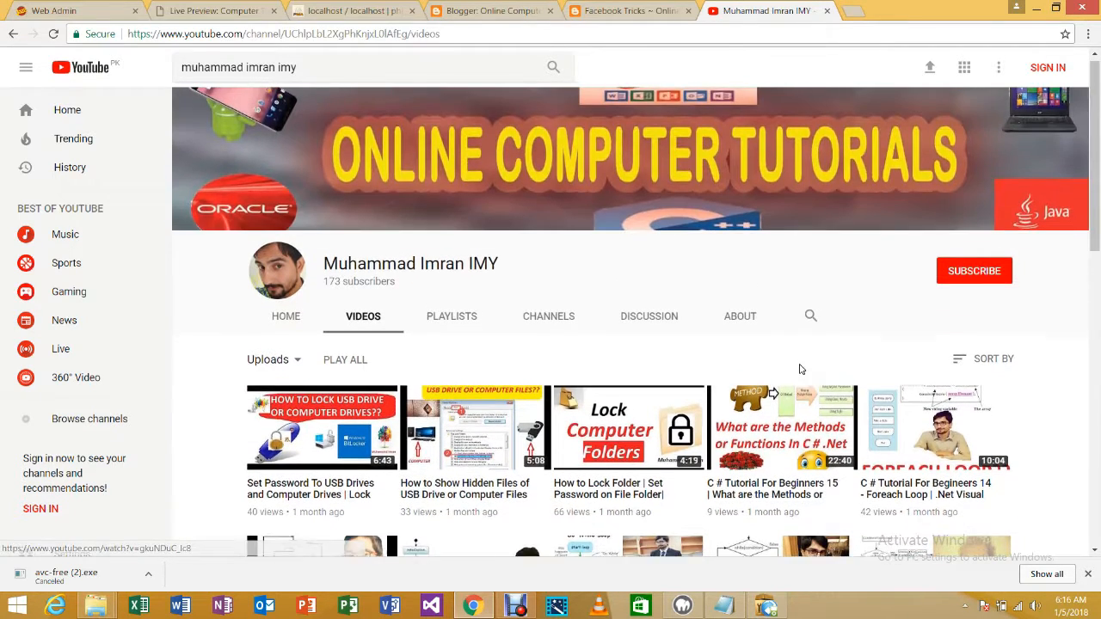
scroll(629, 348, down, 1)
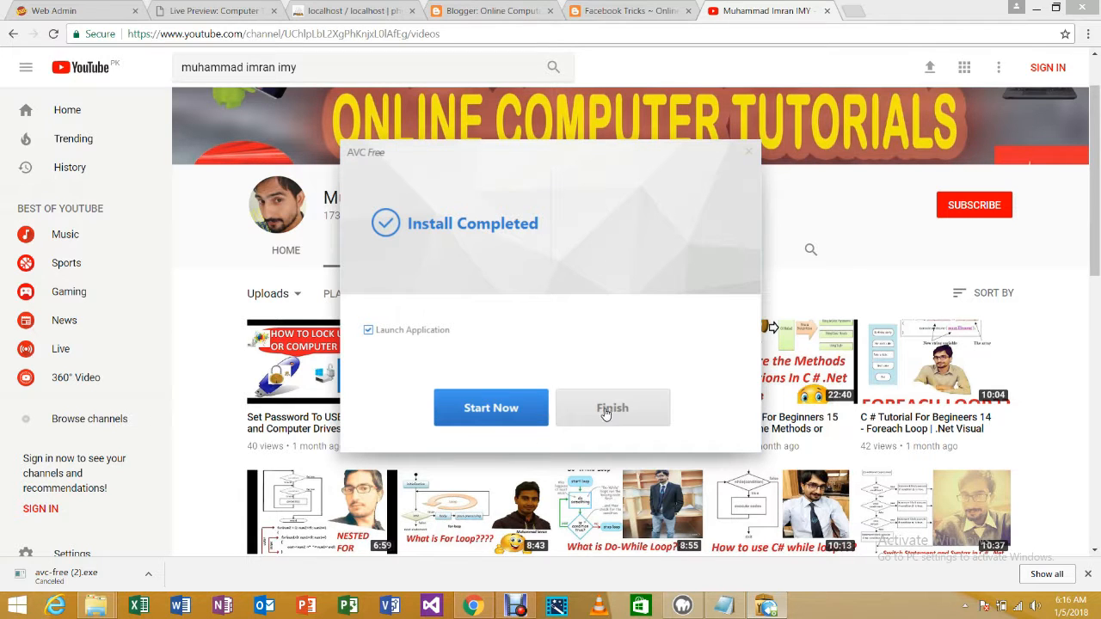
- Launch AVC Free from the finished installer, declining the download engine update, and minimize the browser behind it
click(500, 418)
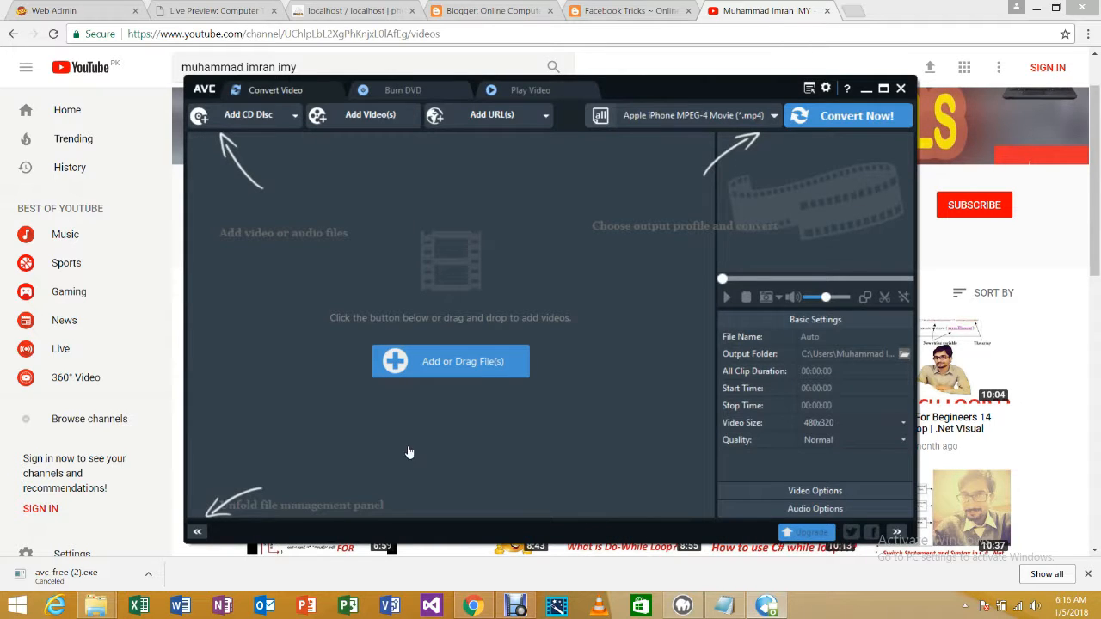
click(684, 338)
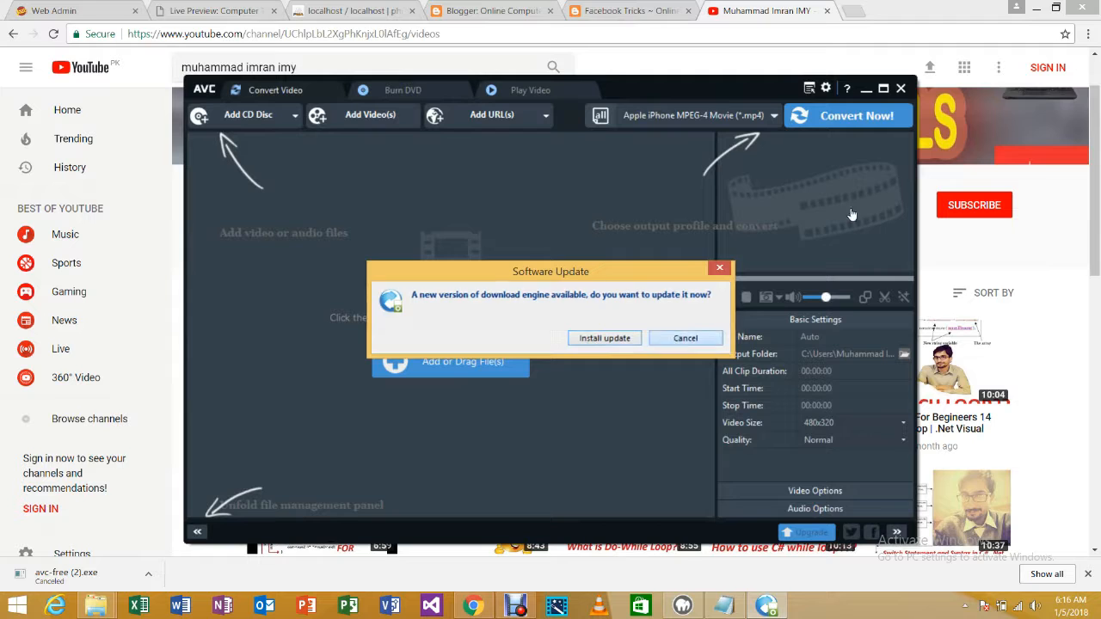
click(1016, 7)
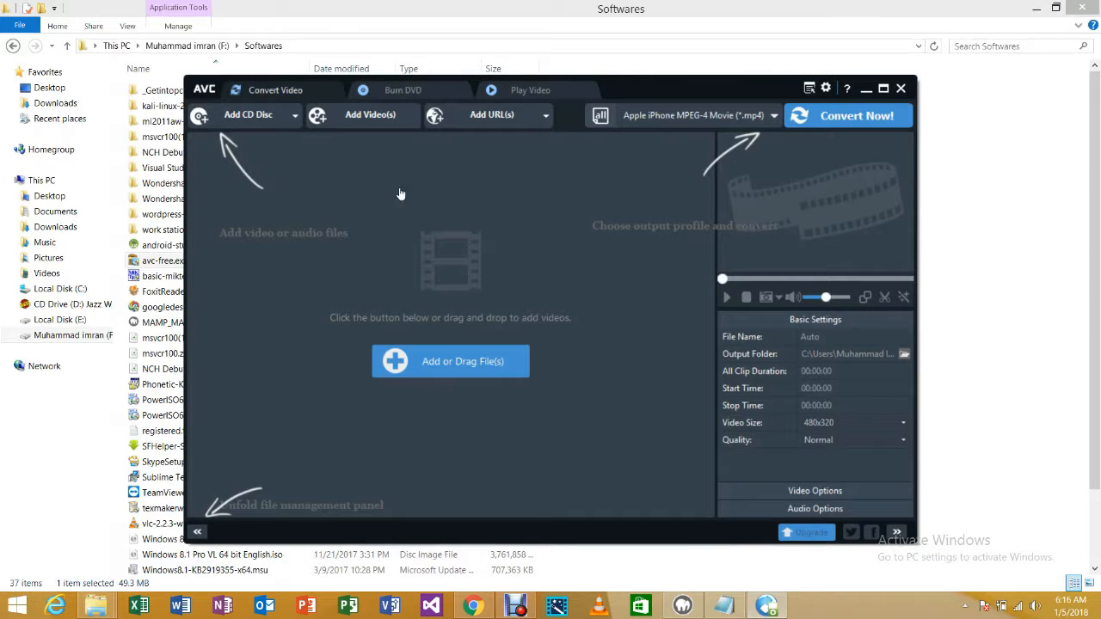